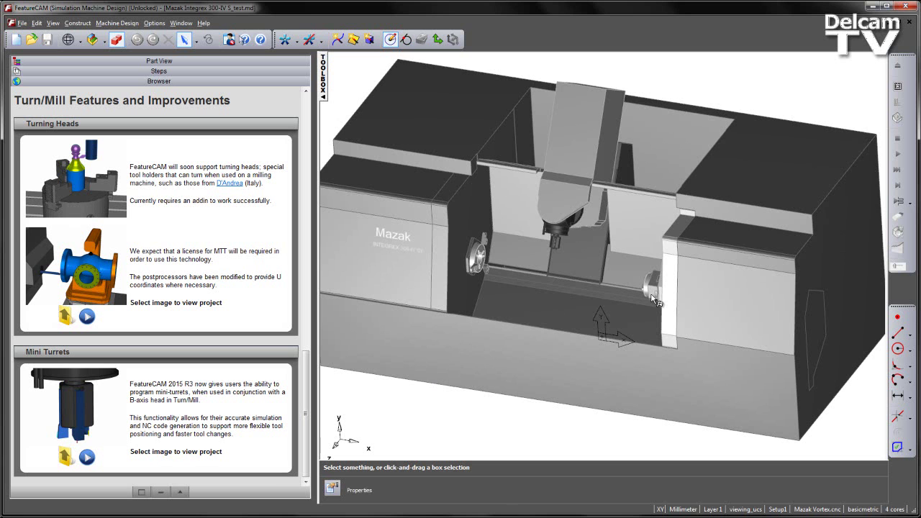
Inspect the mini turret under the B-axis head and make mt1 the current UCS to locate its first tool position.
ctrl+shift+middle_drag(520, 213, 644, 185)
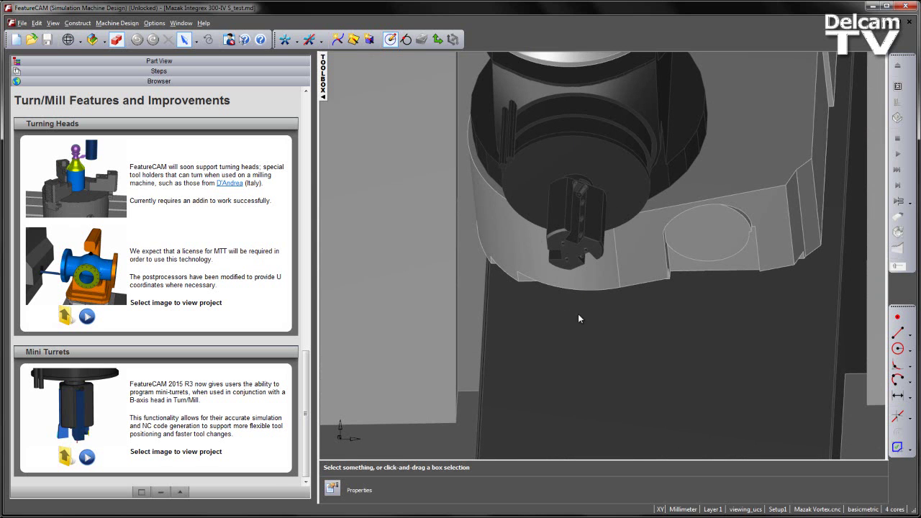
middle_drag(577, 315, 615, 296)
scroll(584, 325, up, 3)
middle_drag(584, 325, 601, 304)
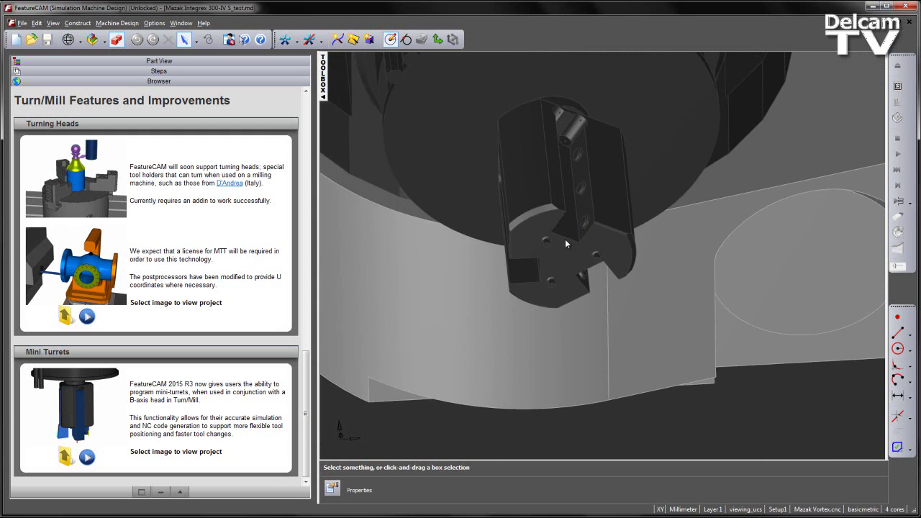
click(438, 39)
drag(428, 182, 318, 113)
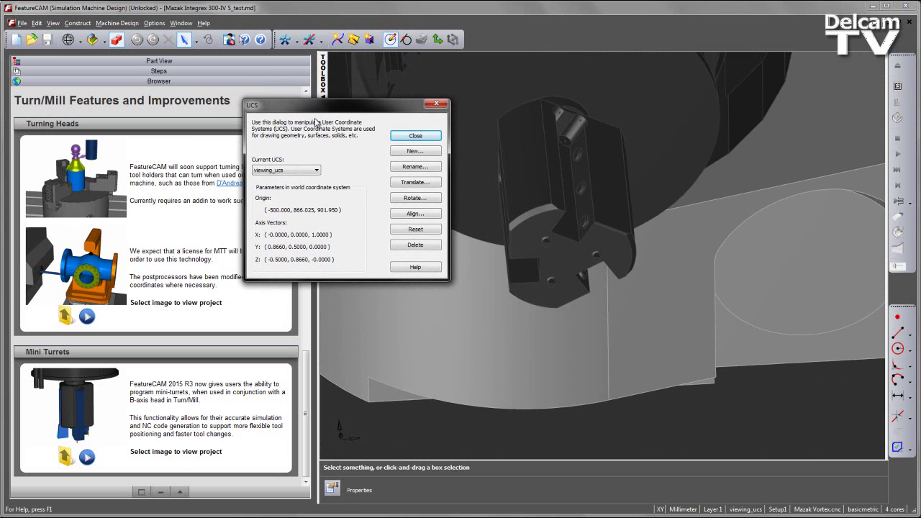
click(317, 170)
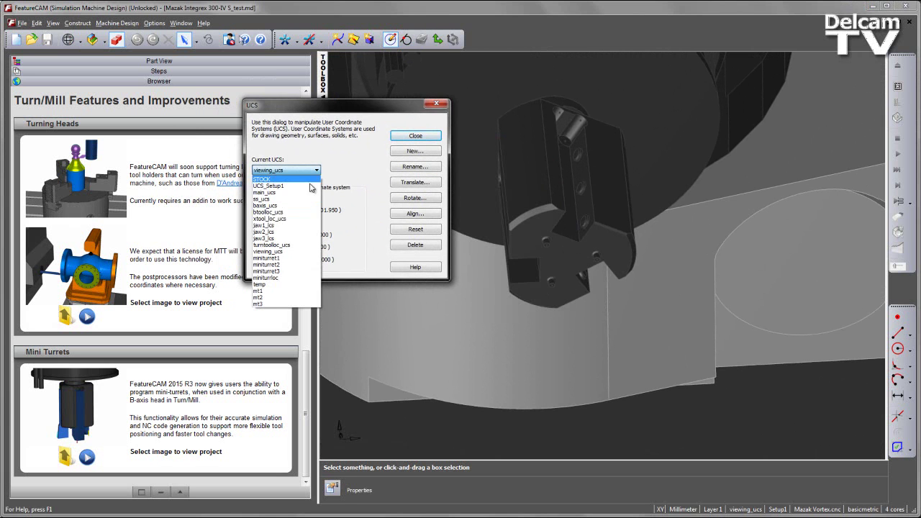
click(262, 292)
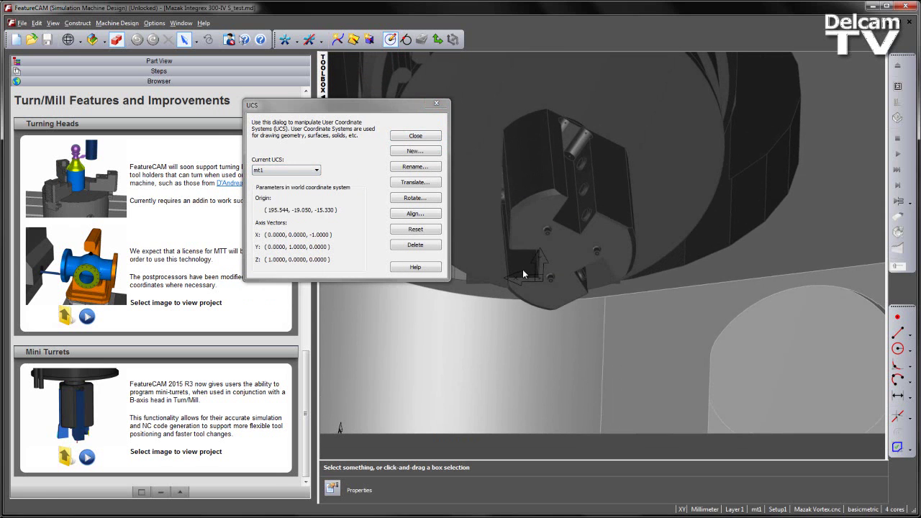
Make mt2 and mt3 the current UCS in turn to locate the mini turret's other two tool positions.
click(293, 169)
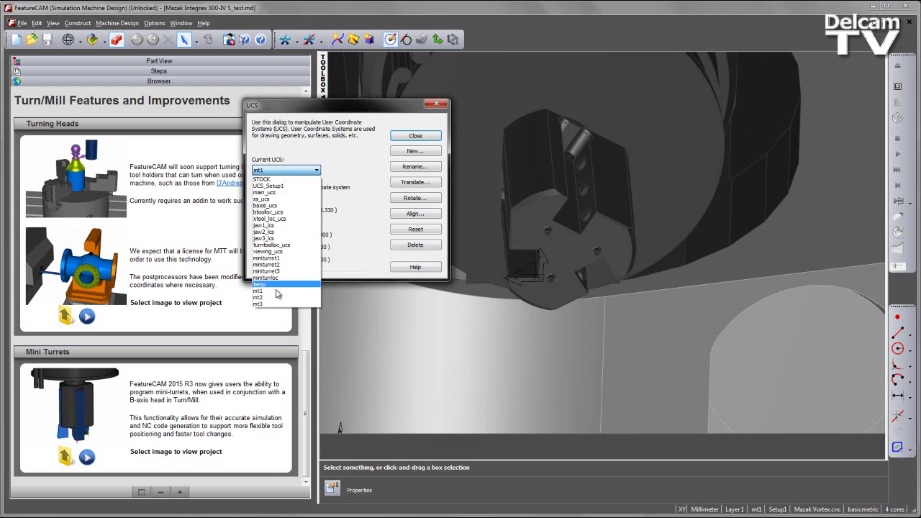
click(272, 298)
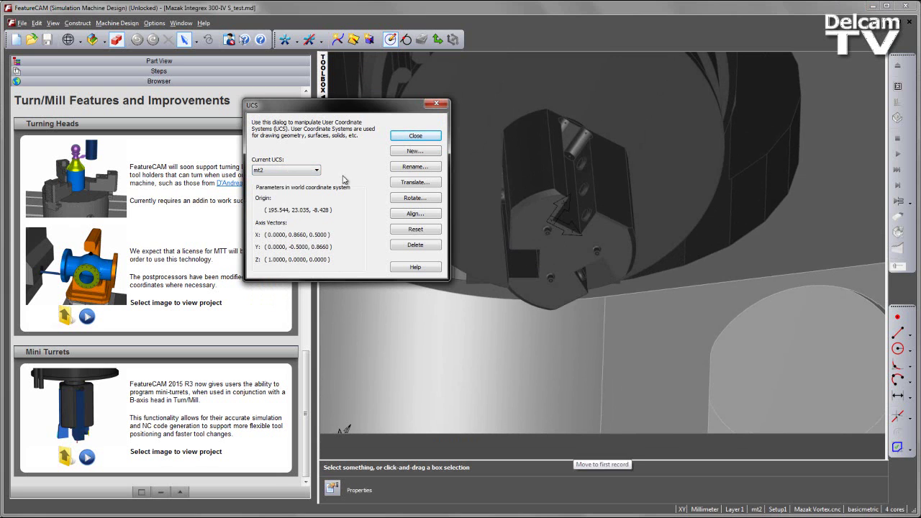
click(300, 169)
click(270, 305)
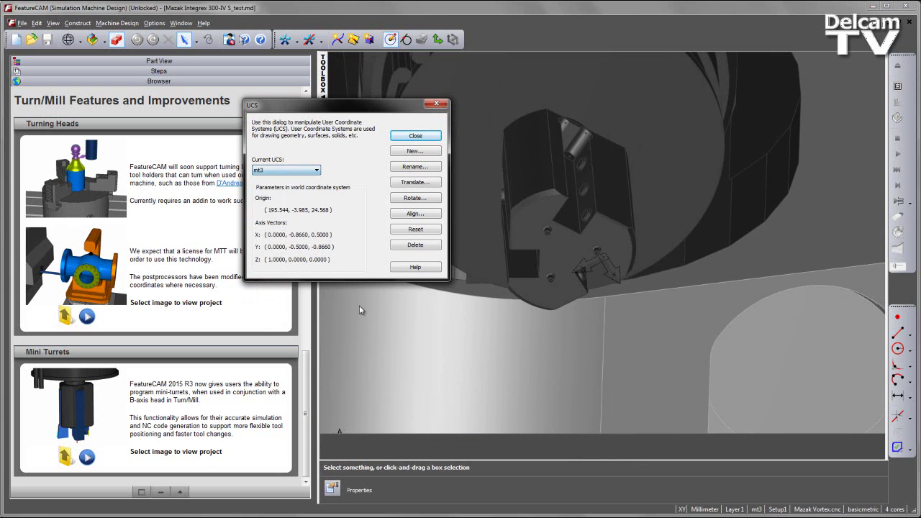
click(426, 138)
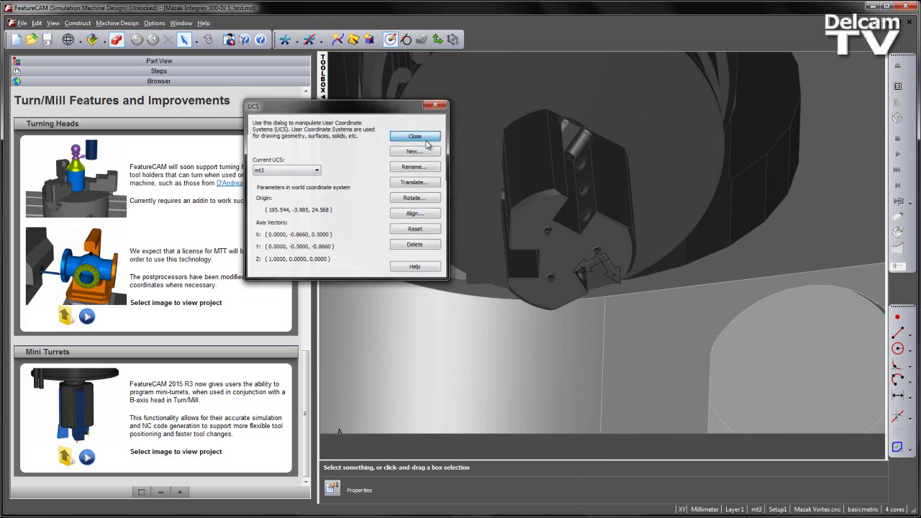
Show the machine's part tree in place of the browser page and view the mini turret within the machine.
middle_drag(468, 146, 642, 183)
middle_drag(691, 252, 686, 238)
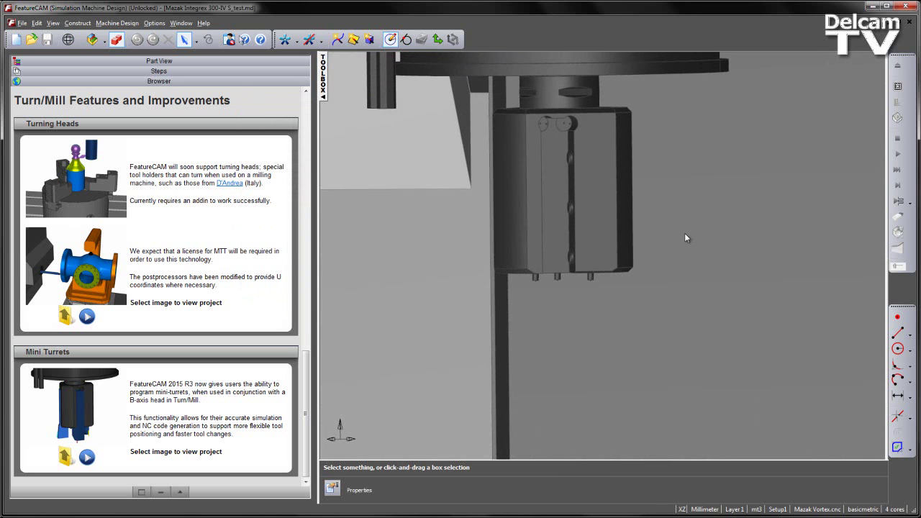
click(180, 62)
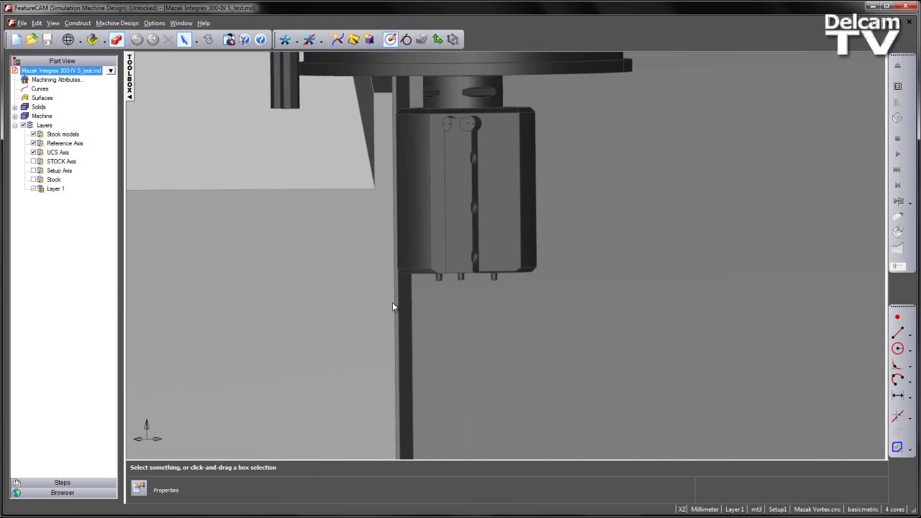
scroll(548, 265, down, 2)
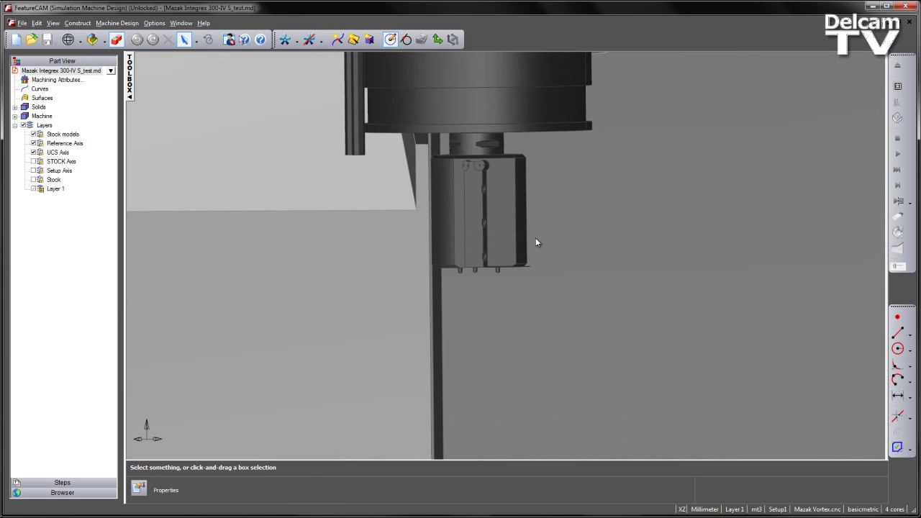
scroll(535, 238, down, 4)
scroll(519, 266, down, 1)
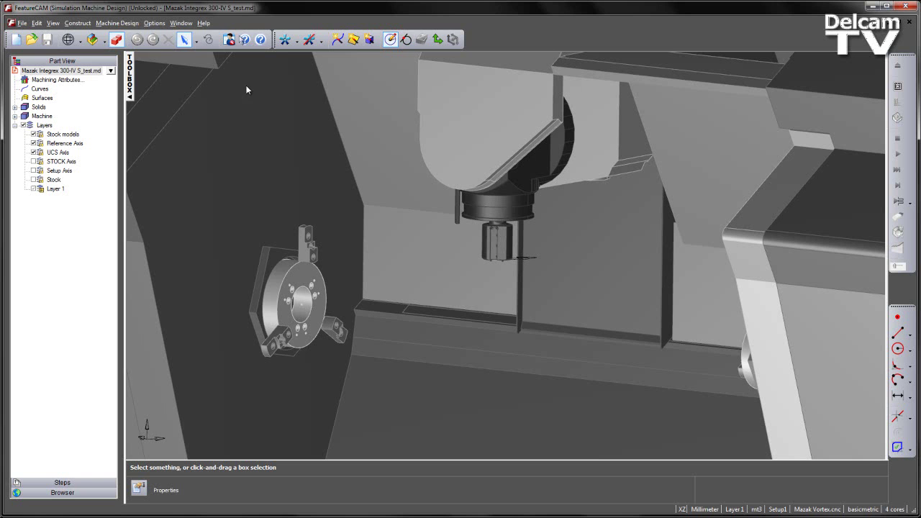
Open the turret tool block definition and pick the mini turret solid to examine its attachment UCS.
click(127, 24)
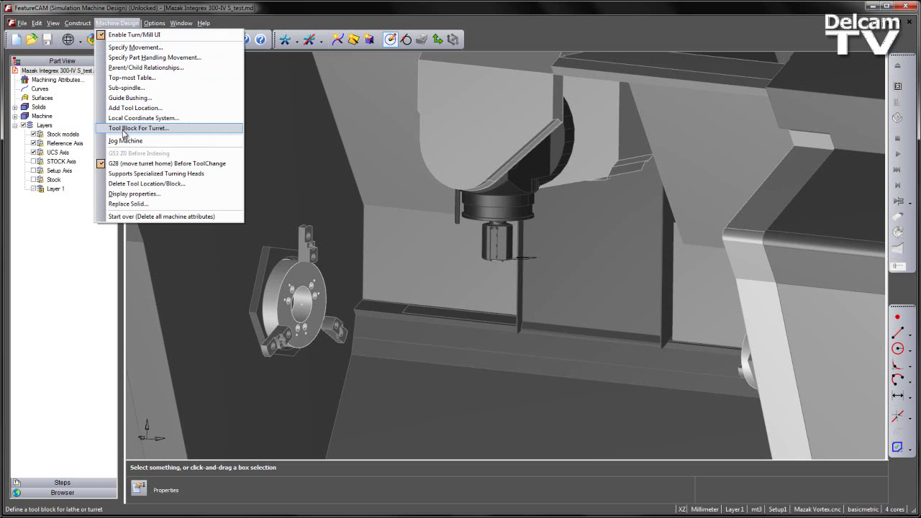
click(124, 128)
drag(265, 102, 295, 86)
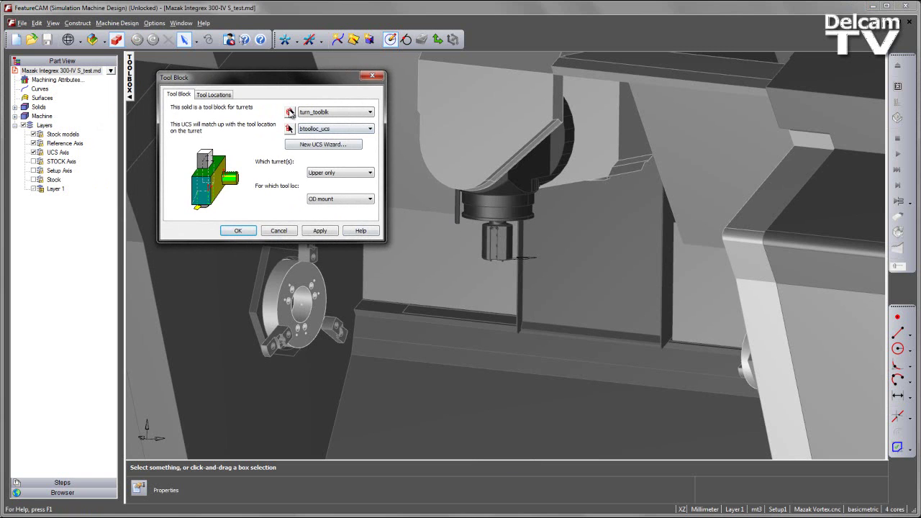
click(290, 112)
click(493, 242)
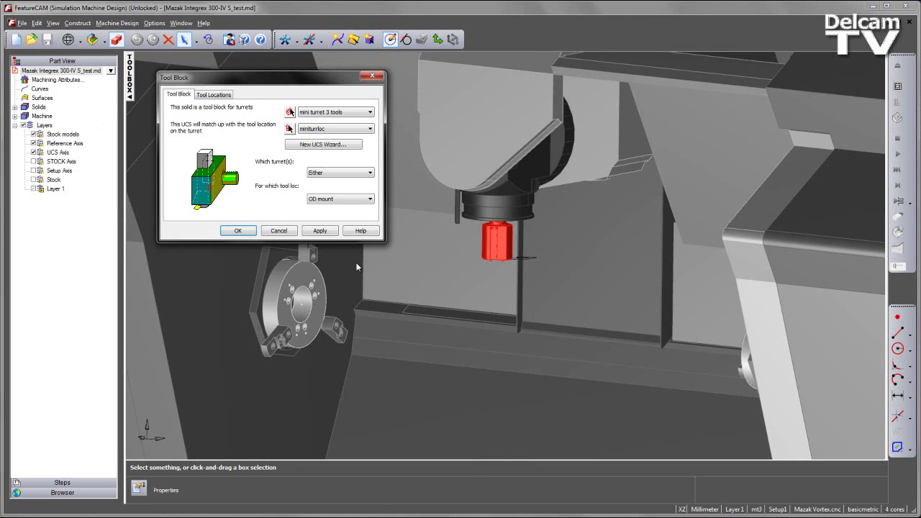
ctrl+middle_drag(470, 238, 461, 202)
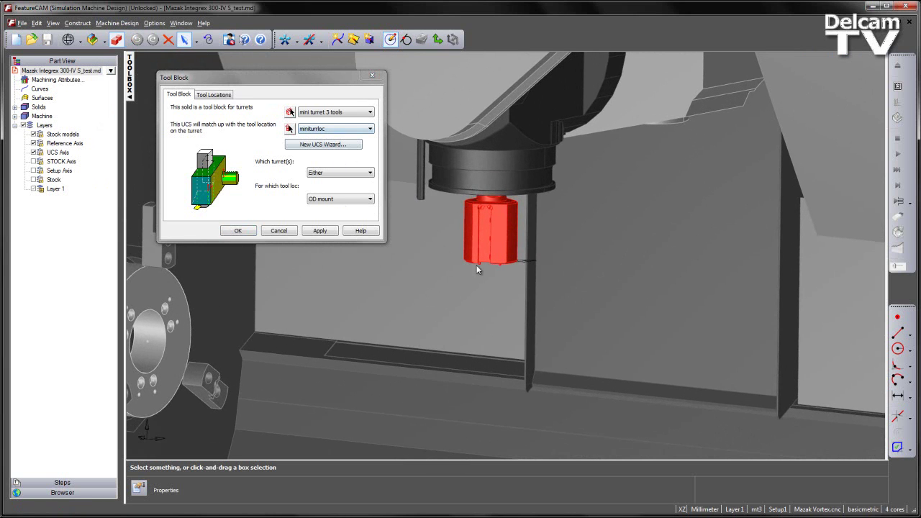
middle_drag(478, 269, 504, 184)
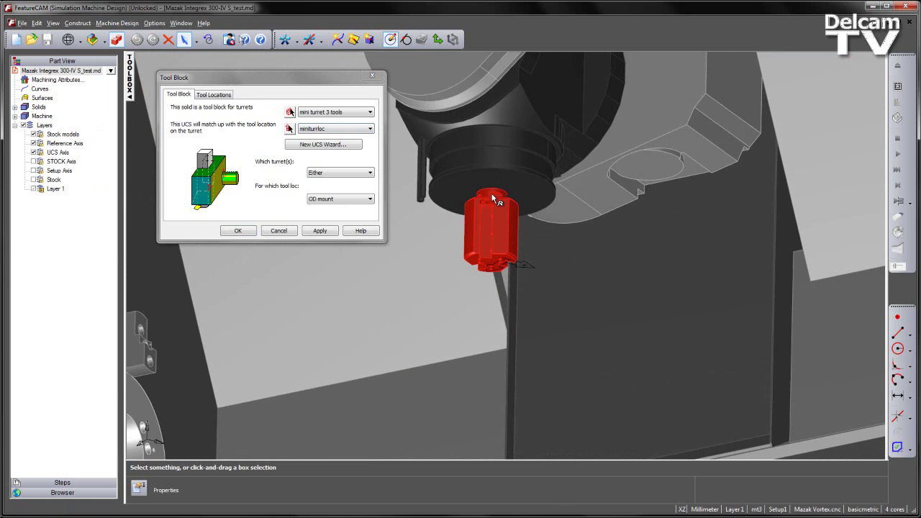
Open the tool information for sub slot 1 of the mini turret and select mt1 as its locating UCS.
click(215, 95)
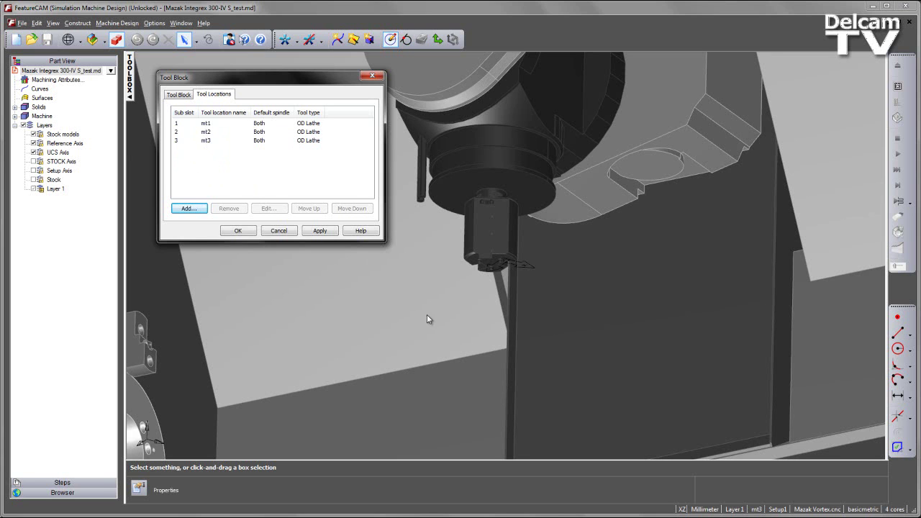
middle_drag(475, 223, 530, 208)
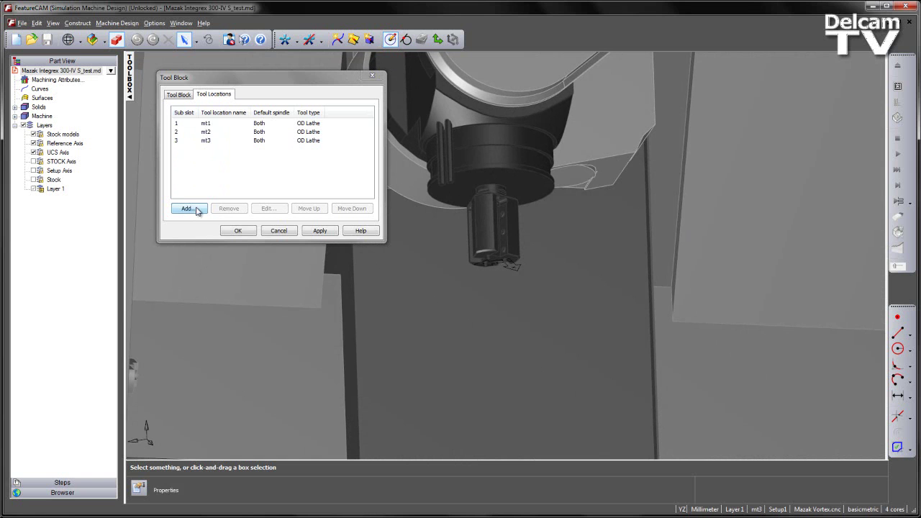
double_click(212, 126)
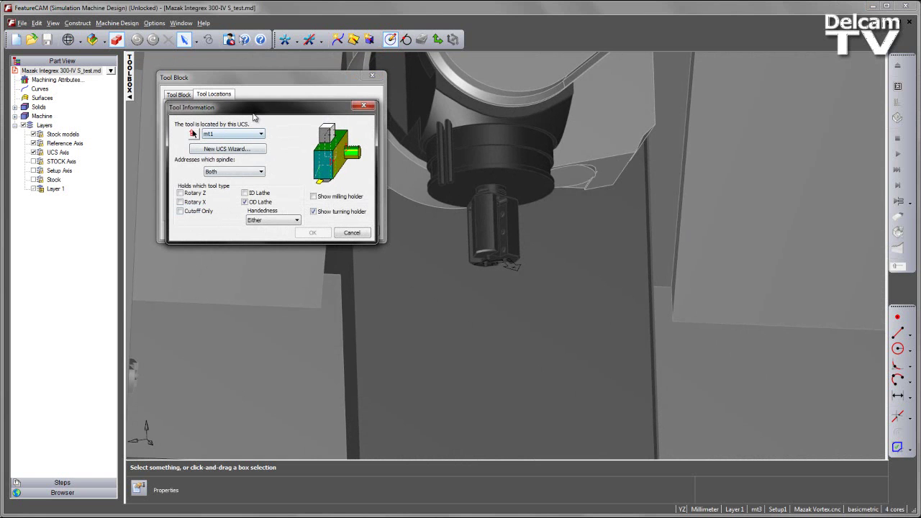
drag(253, 114, 253, 103)
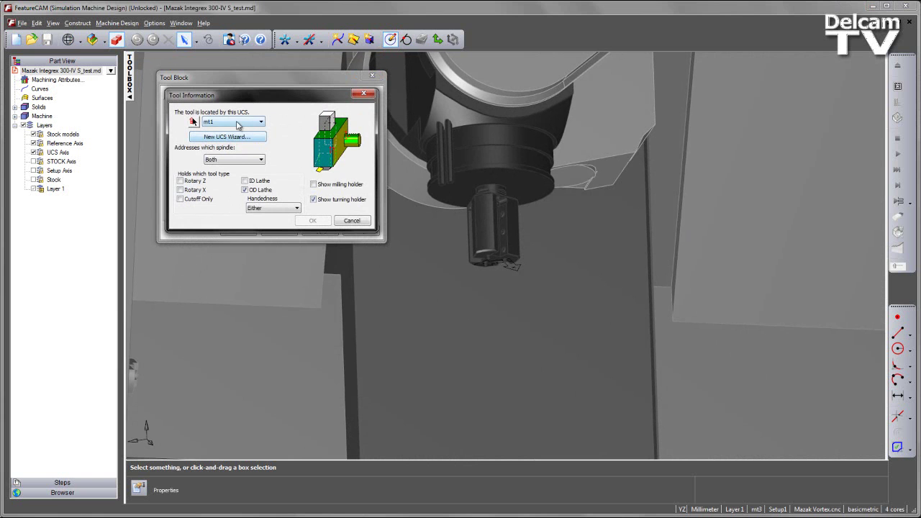
click(261, 121)
click(237, 251)
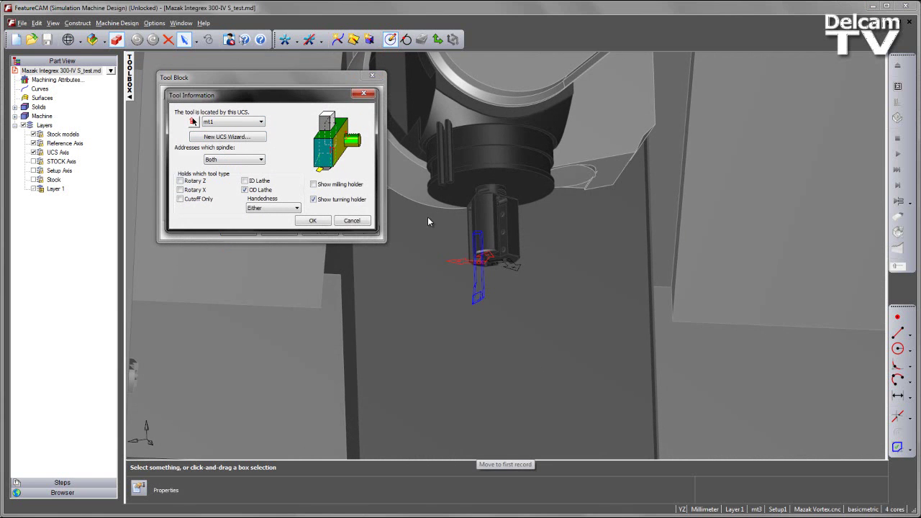
Examine the turning holder preview at mt1 from several angles, and close the tool block definition without saving.
drag(427, 220, 519, 286)
middle_drag(525, 274, 541, 223)
shift+middle_drag(533, 338, 534, 209)
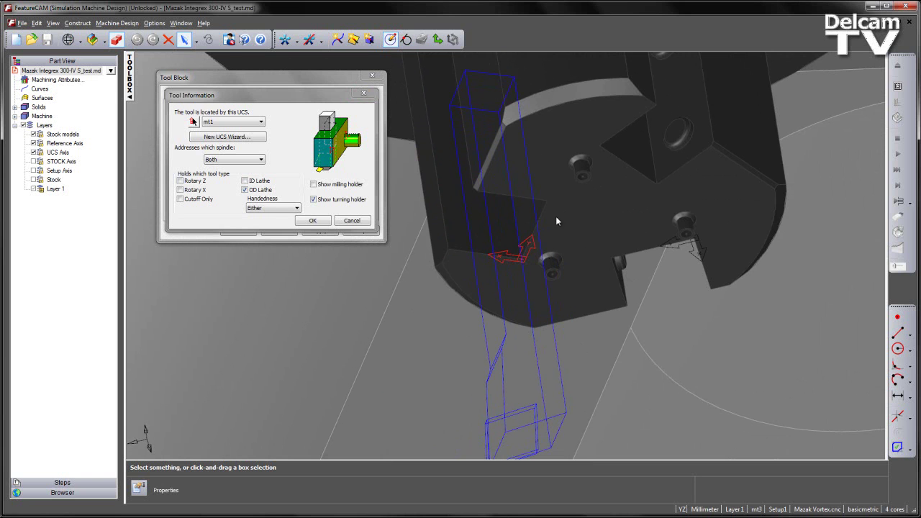
scroll(550, 211, down, 2)
middle_drag(558, 187, 628, 292)
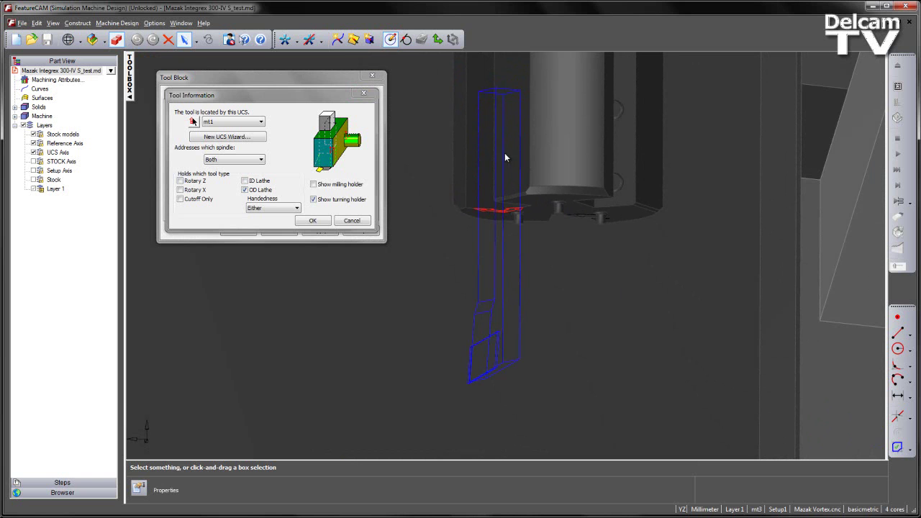
middle_drag(498, 199, 495, 230)
scroll(545, 226, down, 3)
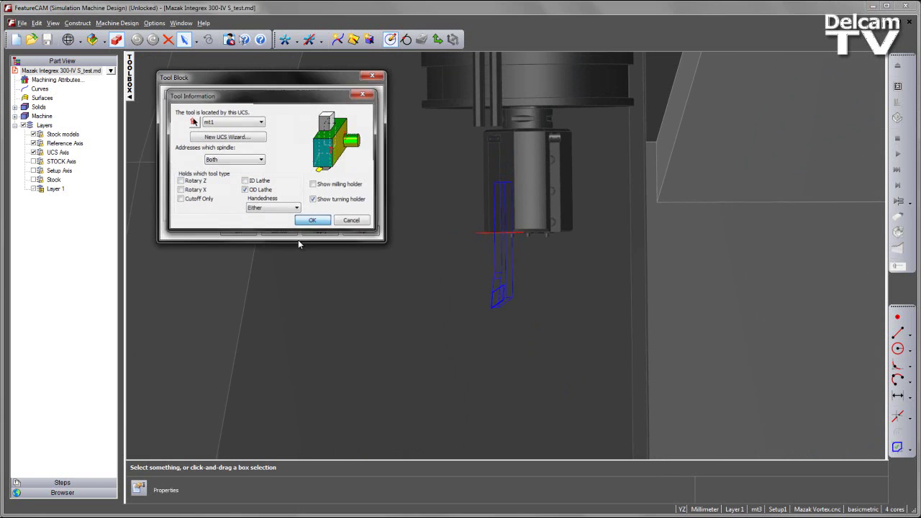
click(313, 220)
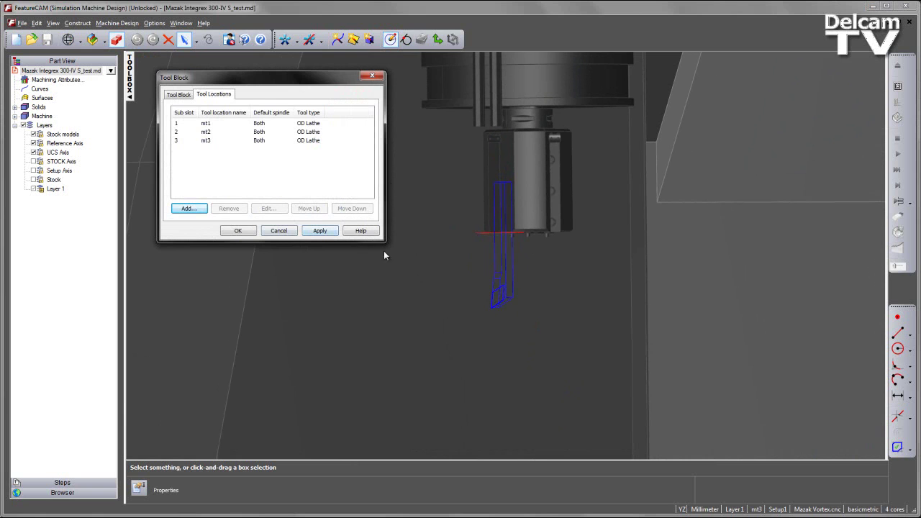
click(278, 230)
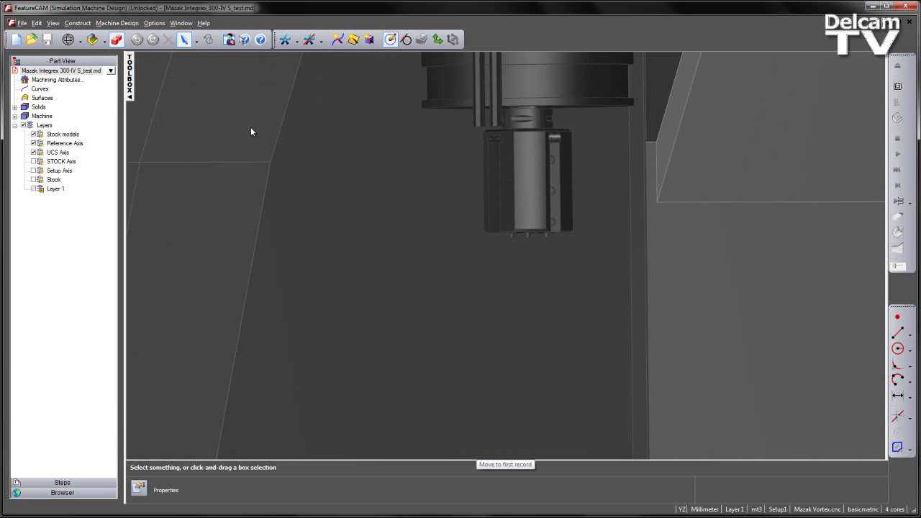
Switch to the FCAM2015R3_MiniTurrets.fm part and review the tools used in its operation list.
click(180, 23)
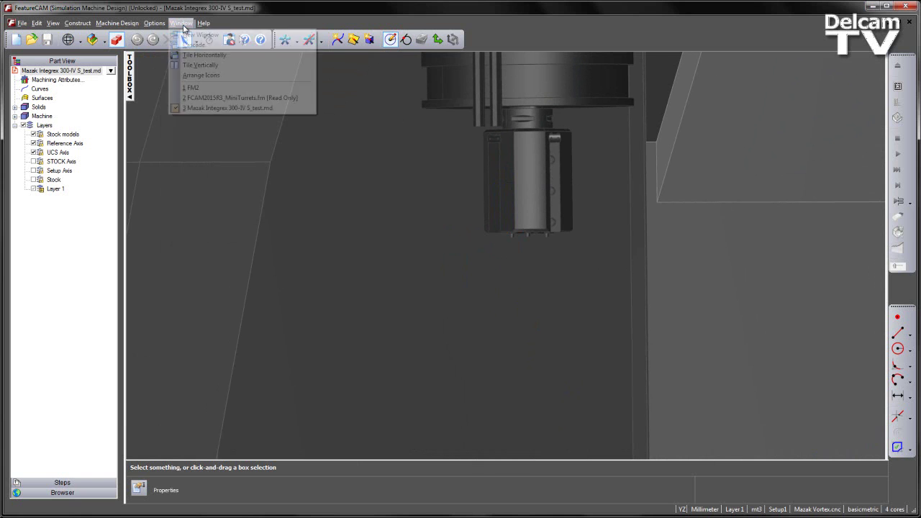
click(190, 97)
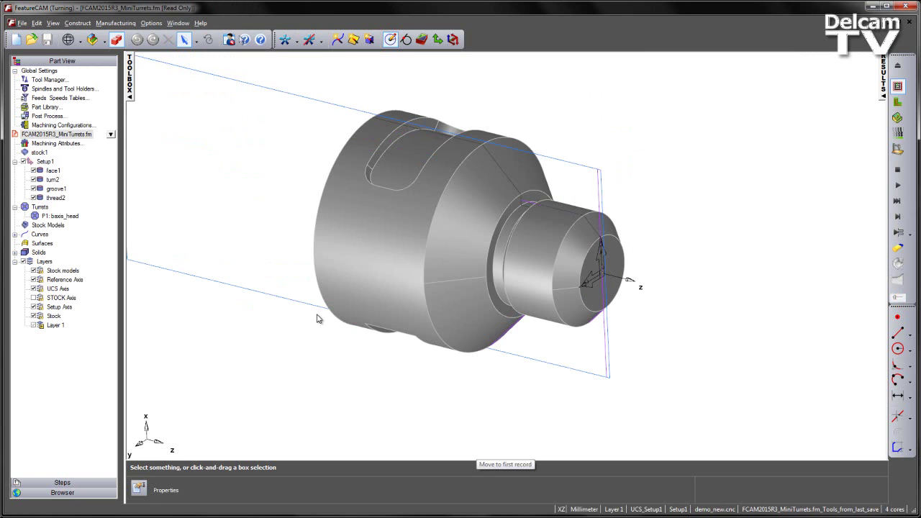
middle_drag(319, 320, 363, 295)
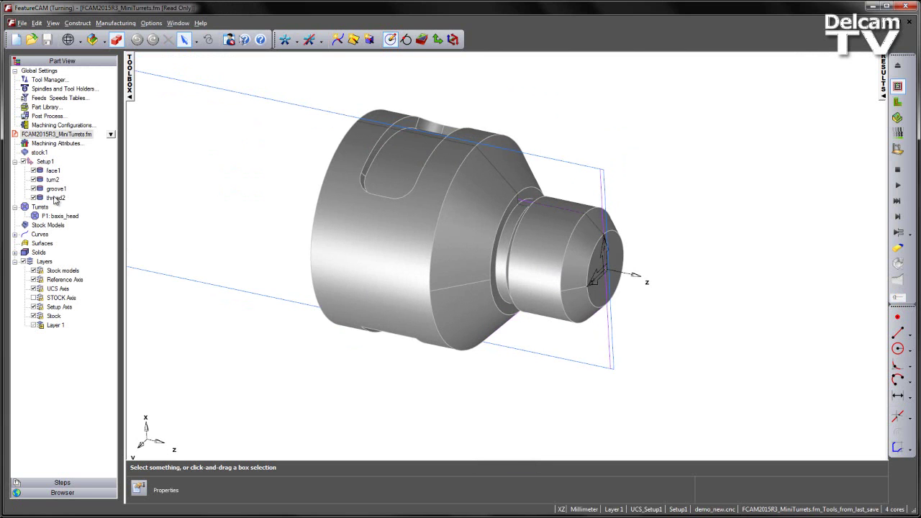
click(884, 72)
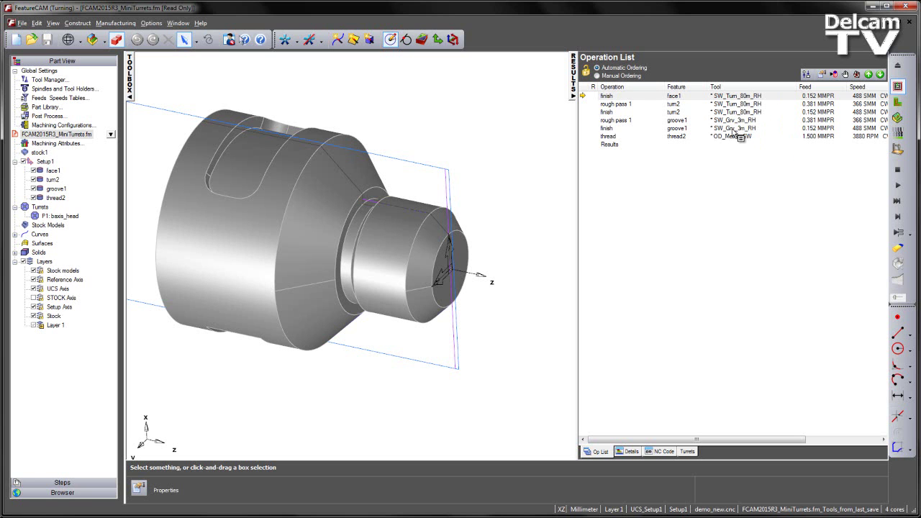
click(573, 78)
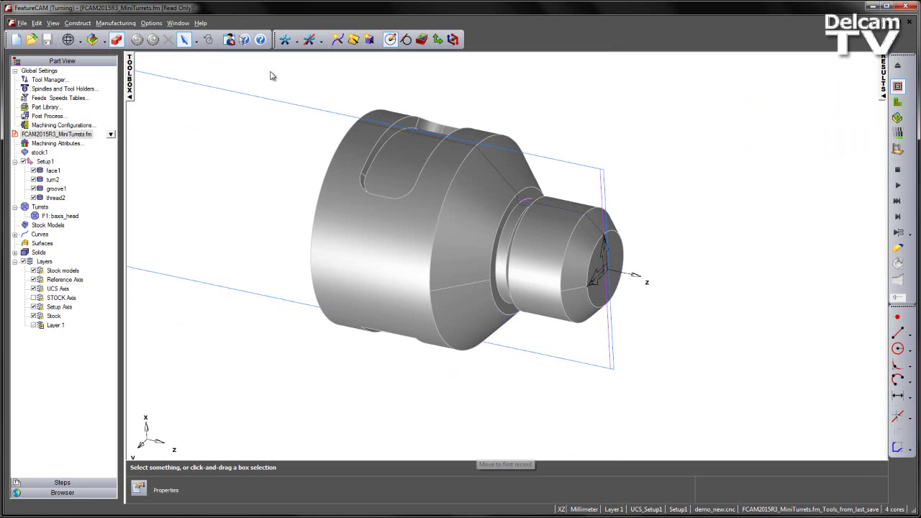
Open the tool mapping for the part and reset all of its tool assignments.
click(115, 23)
click(179, 33)
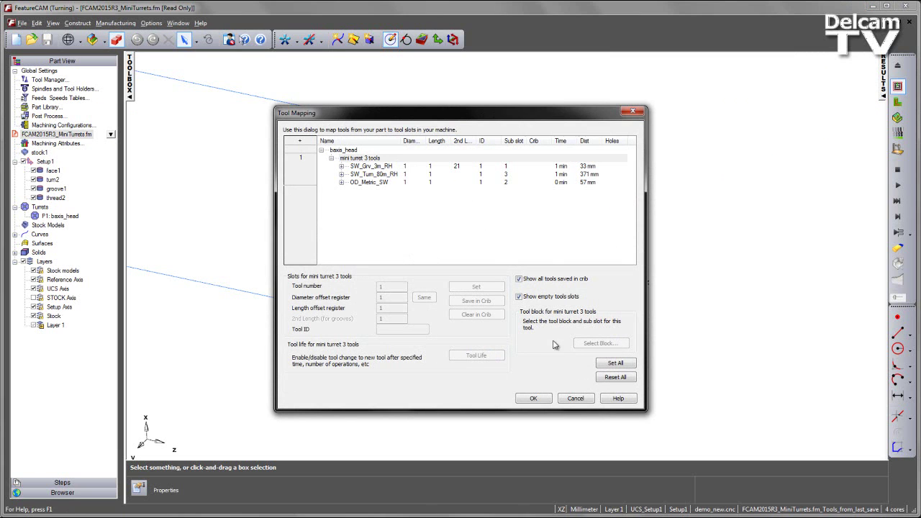
click(610, 378)
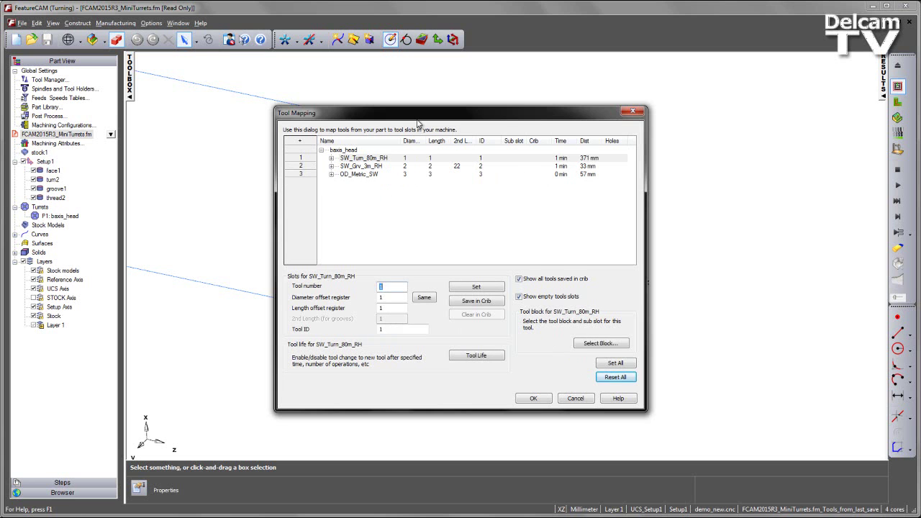
Set the tool number of both SW_Grv_3m_RH and OD_Metric_SW to 1 in the tool mapping.
drag(417, 113, 434, 88)
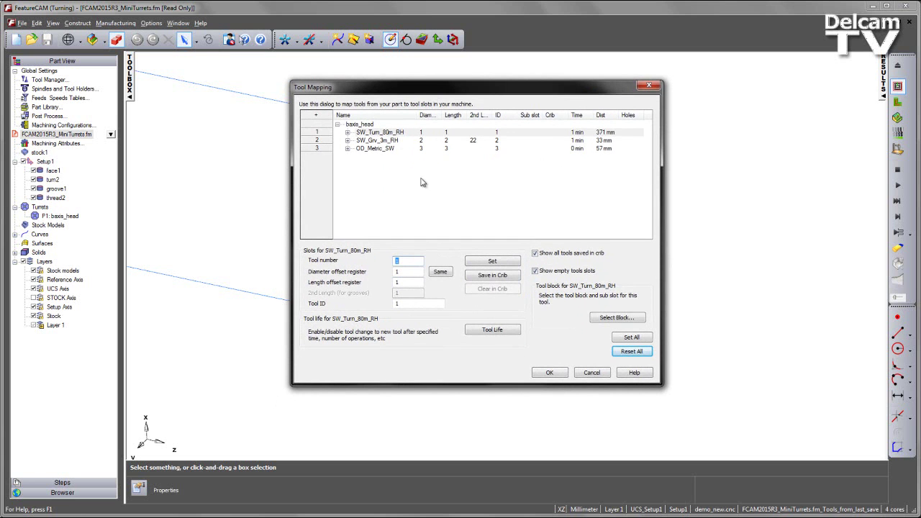
click(386, 142)
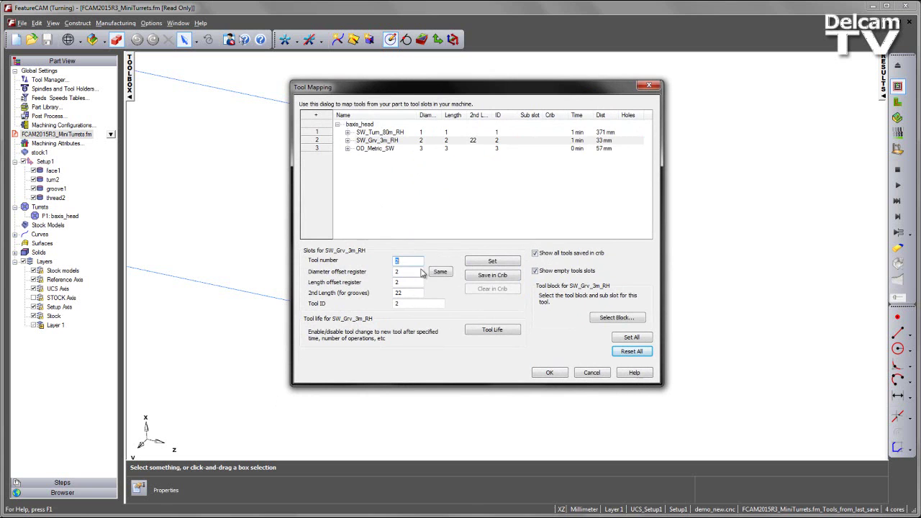
text(1)
click(489, 262)
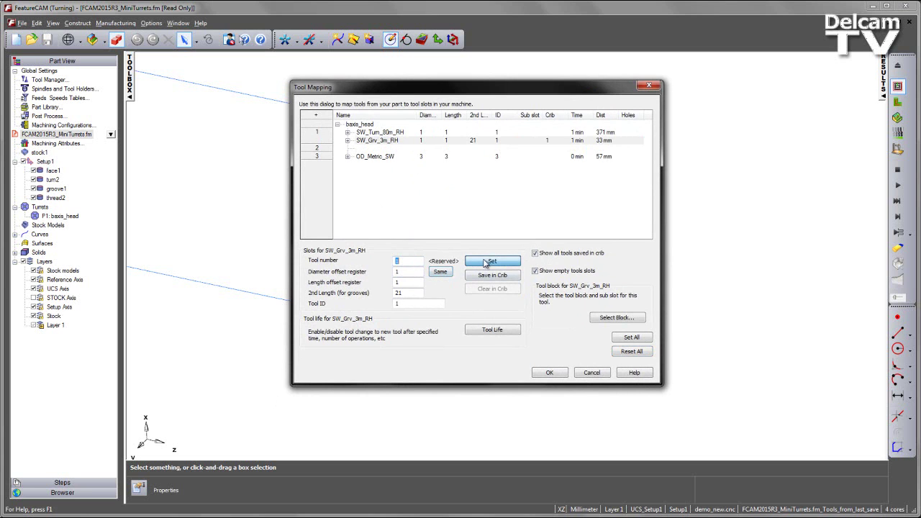
click(370, 157)
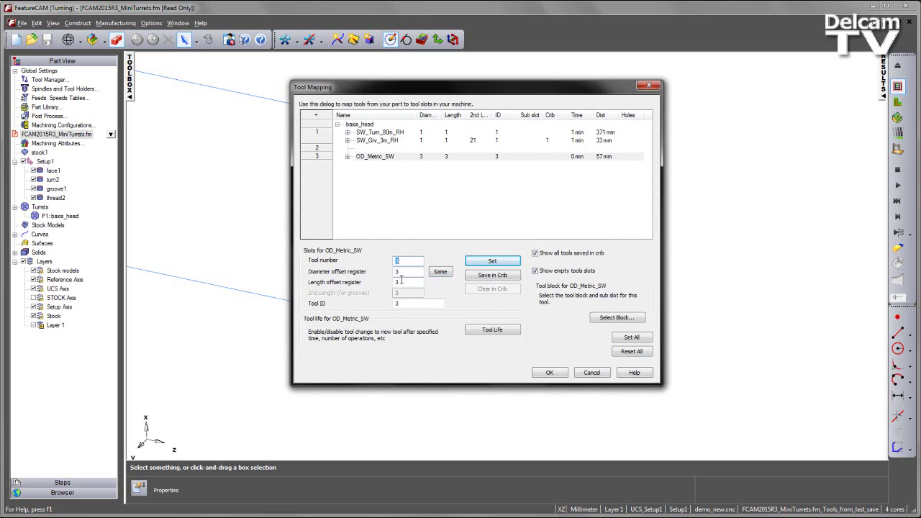
text(1)
click(492, 260)
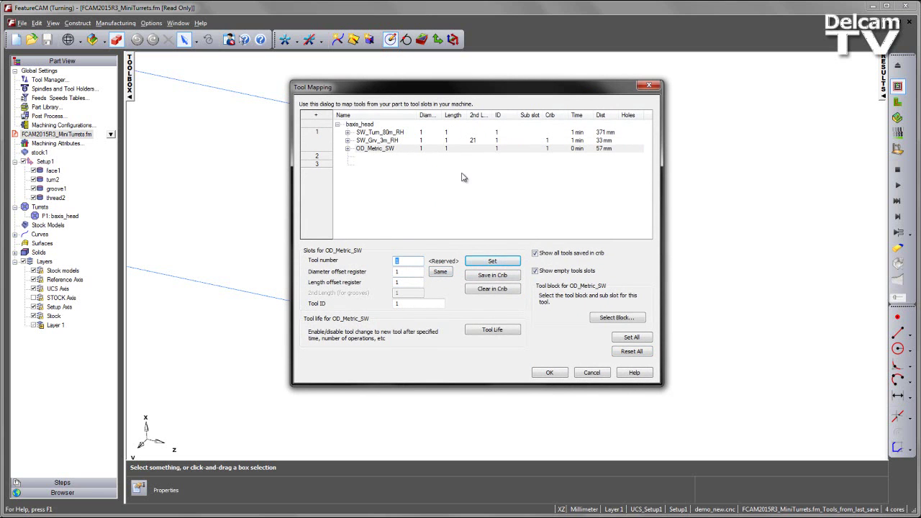
Assign SW_Turn_80m_RH to sub slot 1 of the "mini turret 3 tools" tool block.
click(388, 133)
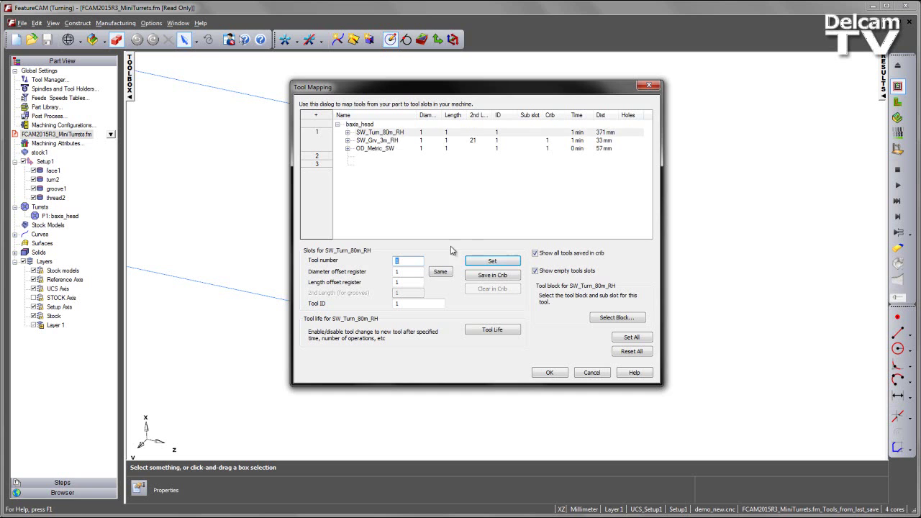
click(601, 318)
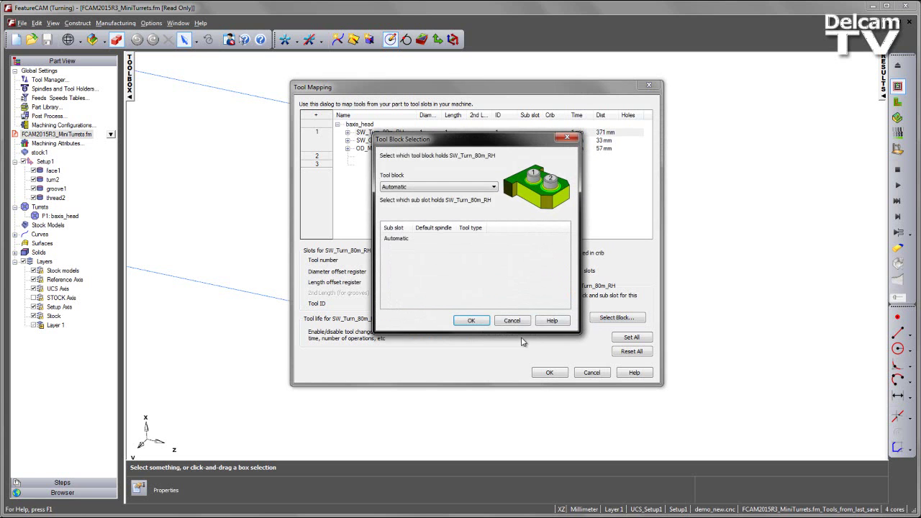
click(439, 187)
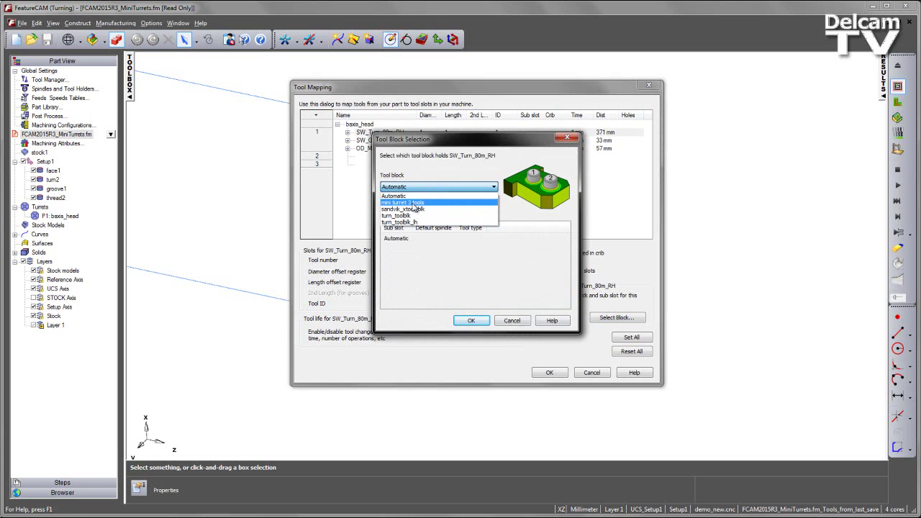
click(419, 205)
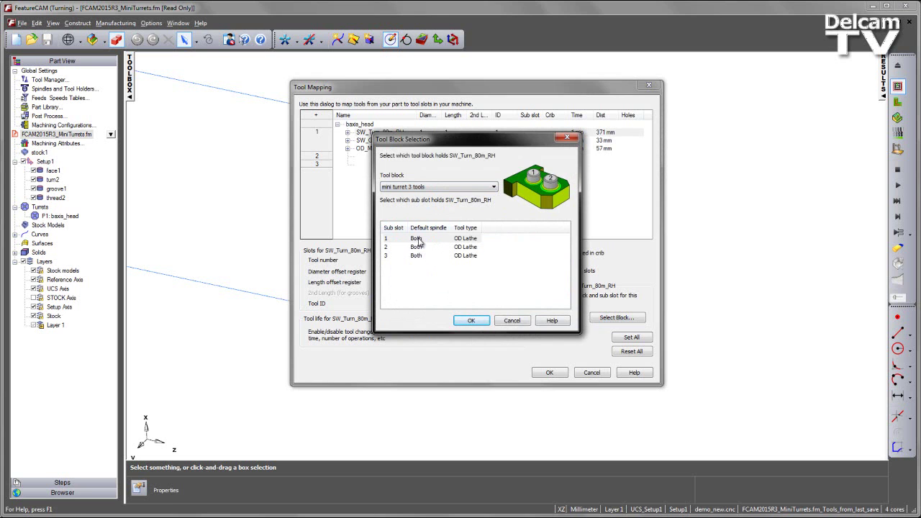
click(419, 242)
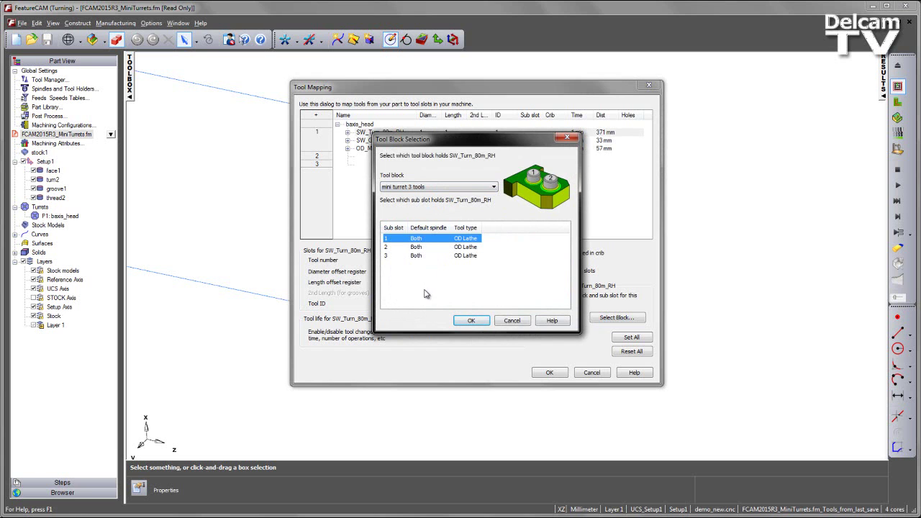
click(469, 321)
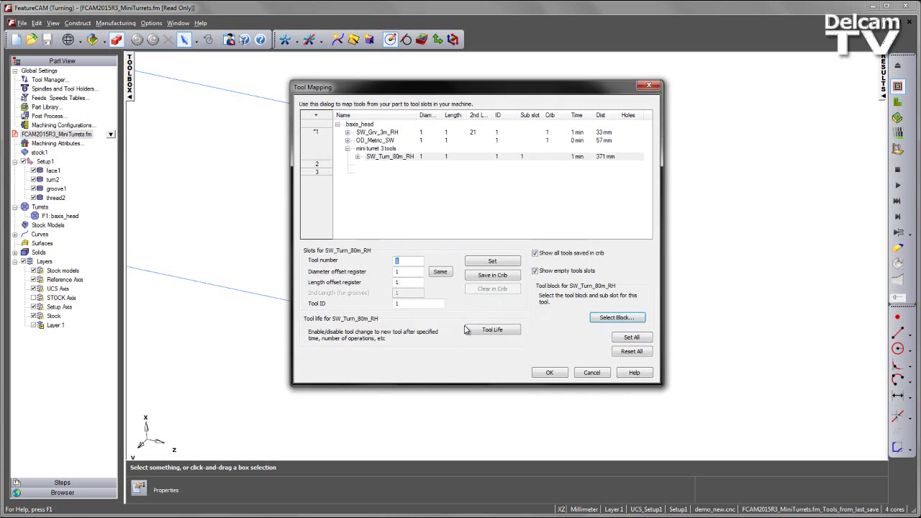
Assign SW_Grv_3m_RH to sub slot 2 of the "mini turret 3 tools" tool block.
click(388, 148)
click(385, 133)
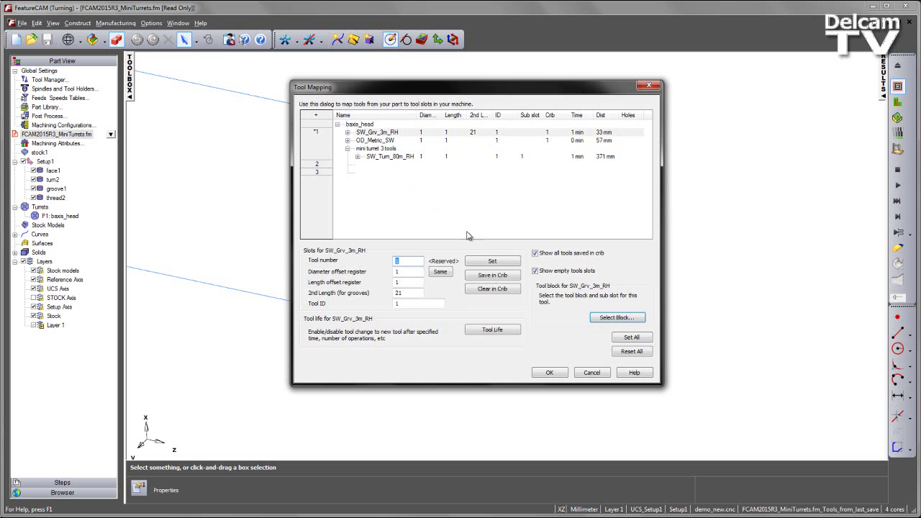
click(595, 317)
click(438, 186)
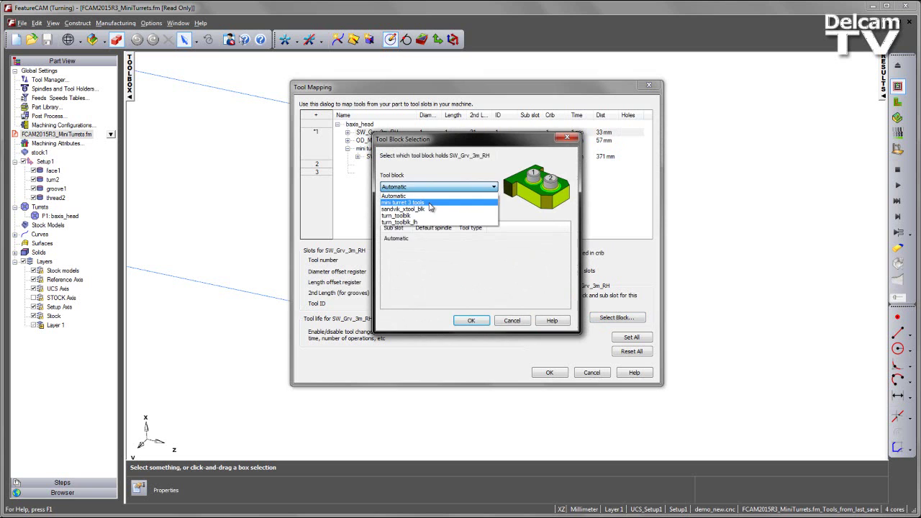
click(425, 222)
click(423, 247)
click(471, 320)
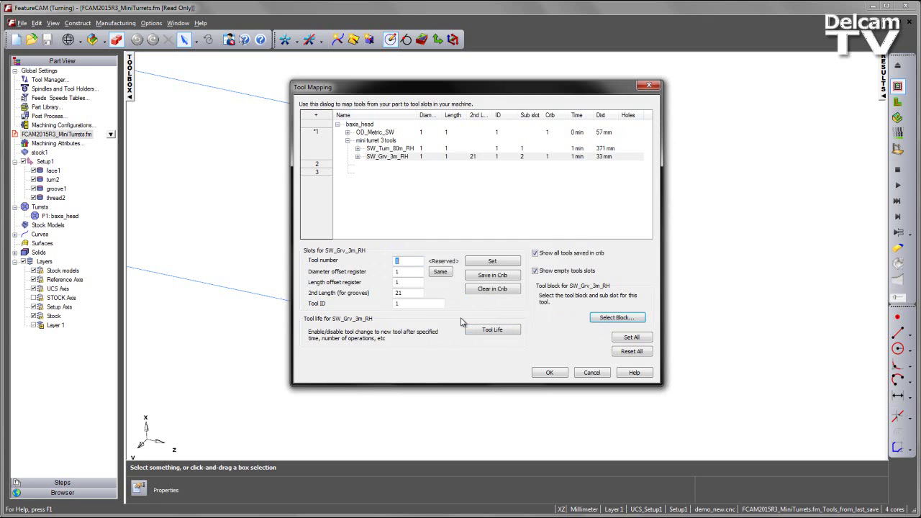
Assign OD_Metric_SW to sub slot 3 of the "mini turret 3 tools" tool block and save the tool mapping with the shared compensation register.
click(385, 133)
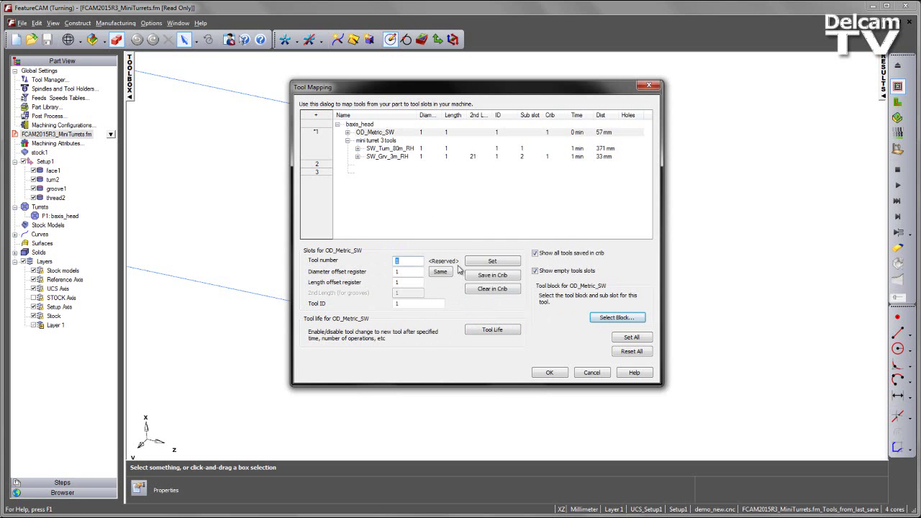
click(617, 317)
click(434, 187)
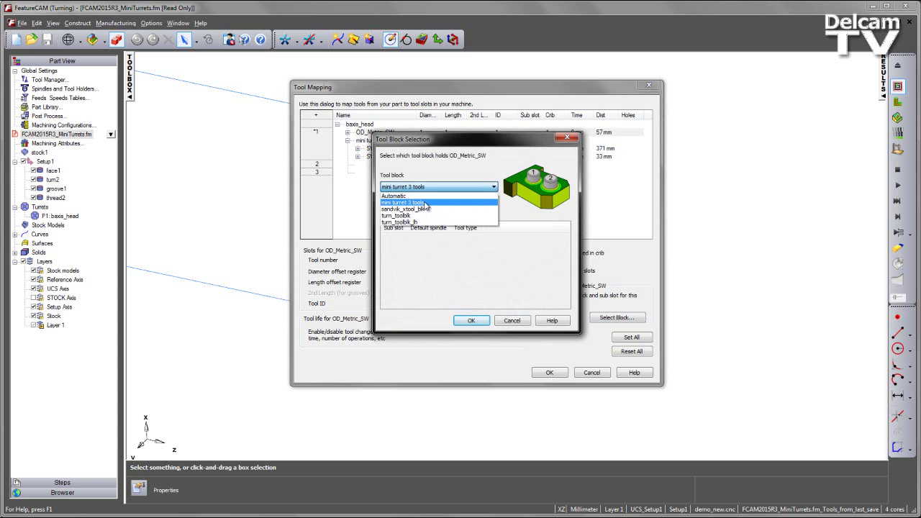
click(426, 222)
click(420, 255)
click(471, 321)
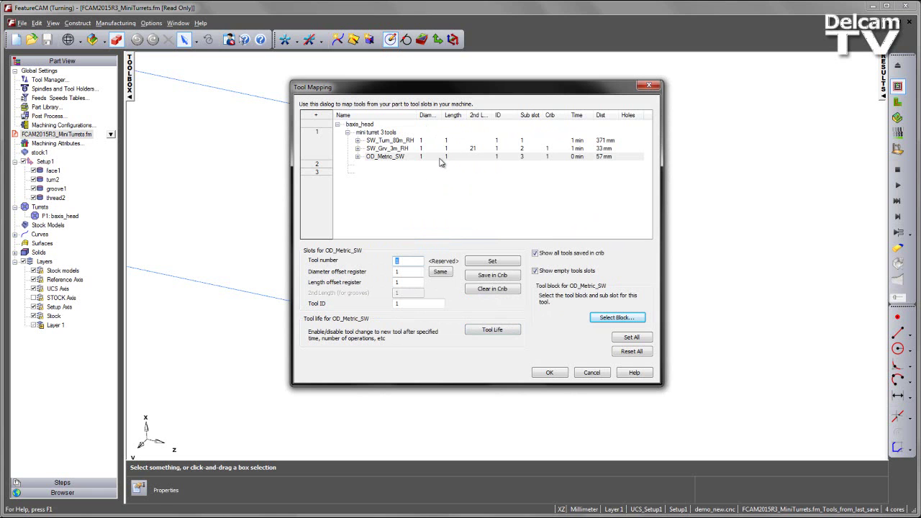
click(548, 373)
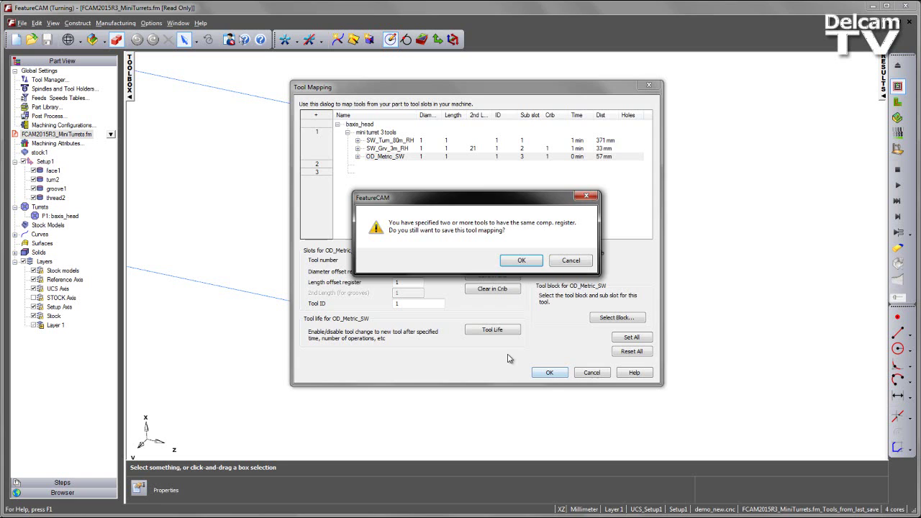
click(519, 264)
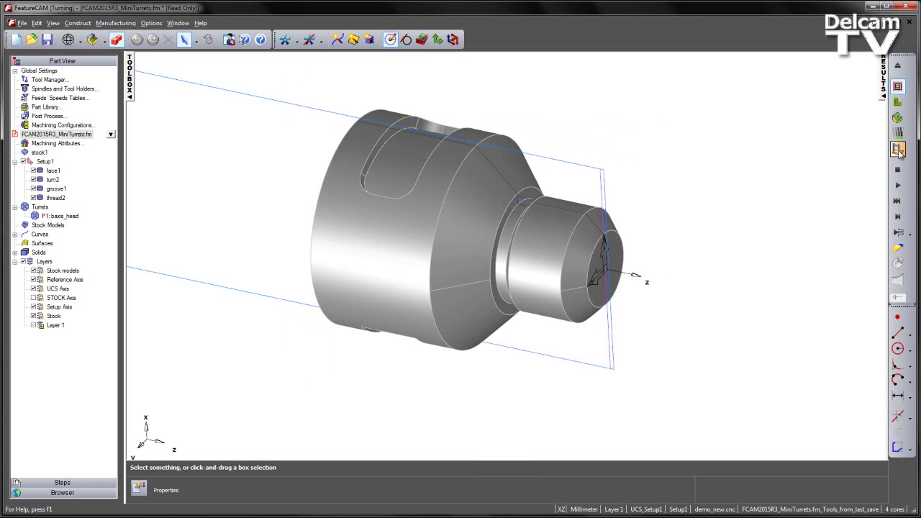
Run the machine simulation of the part and examine the three tools mounted on the mini turret up close.
click(897, 215)
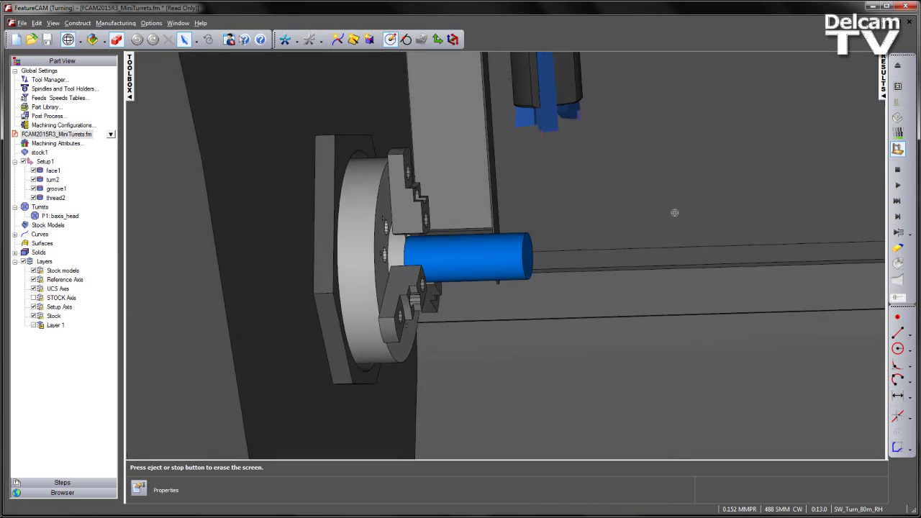
shift+middle_drag(632, 220, 561, 348)
middle_drag(511, 289, 545, 225)
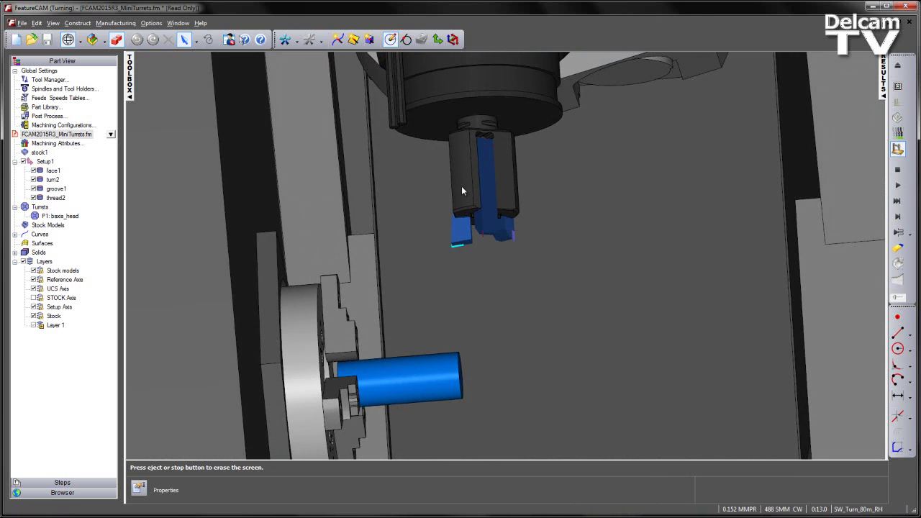
scroll(492, 216, up, 6)
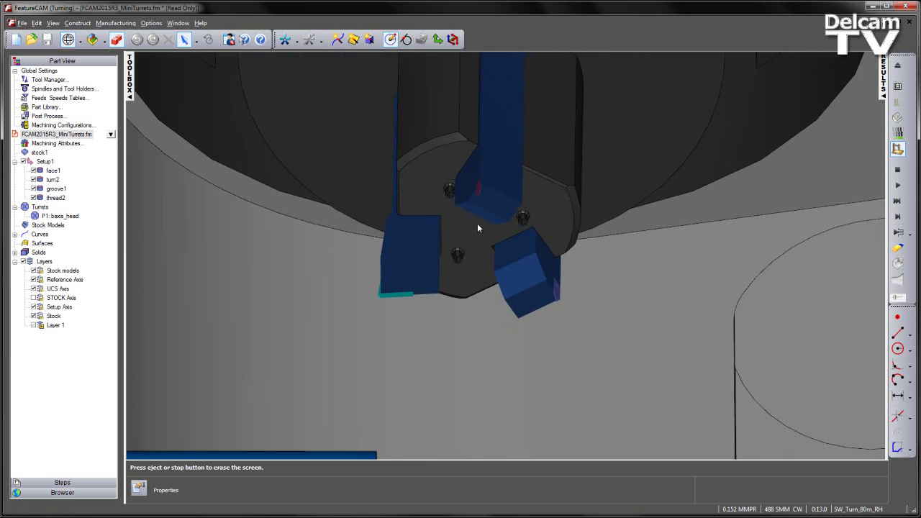
middle_drag(486, 297, 481, 259)
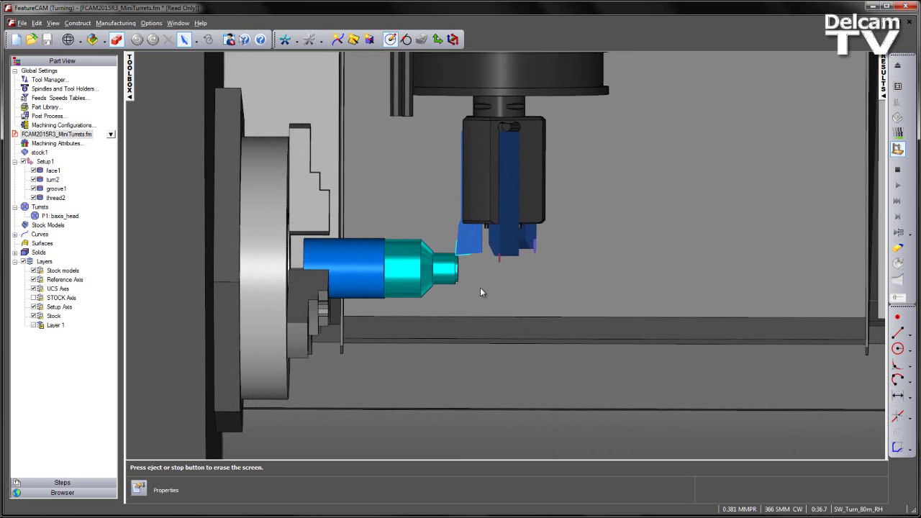
Follow the simulated turning, grooving and threading cuts, checking how the mini turret indexes between its tools and inspecting the threaded part.
scroll(481, 289, up, 2)
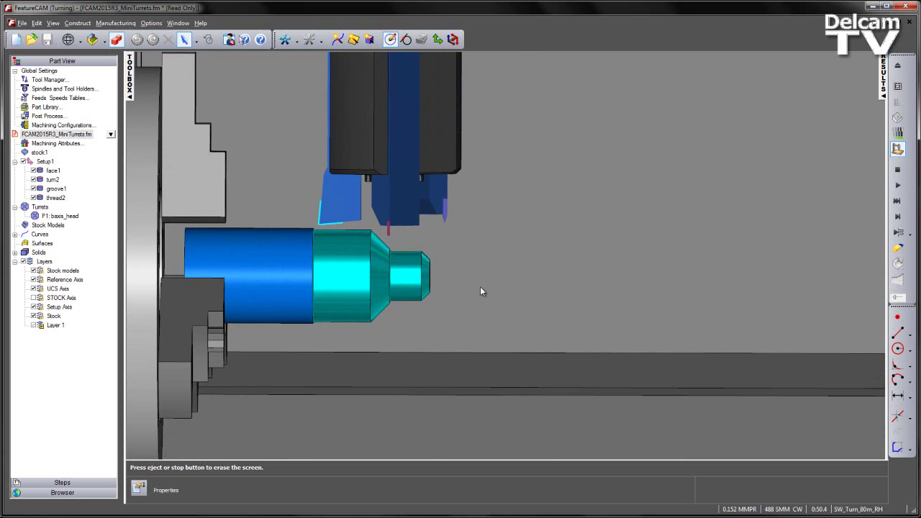
scroll(480, 287, down, 3)
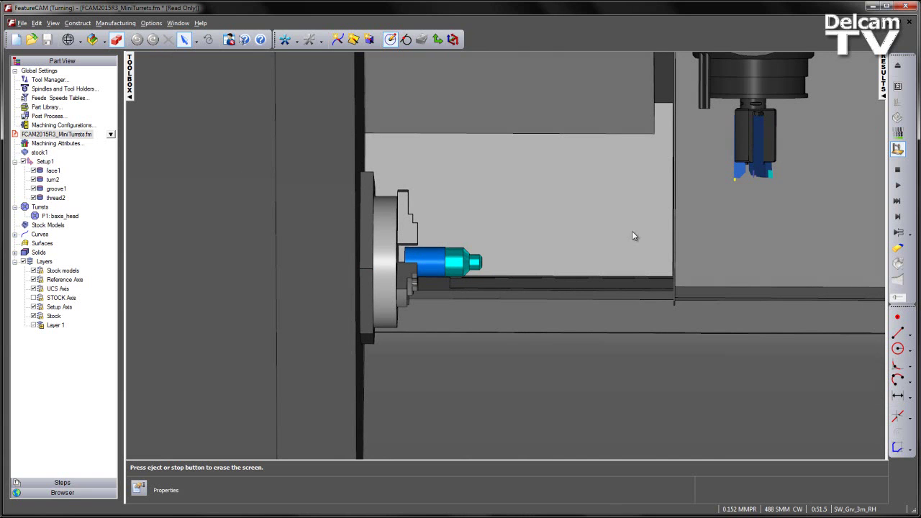
scroll(529, 276, up, 5)
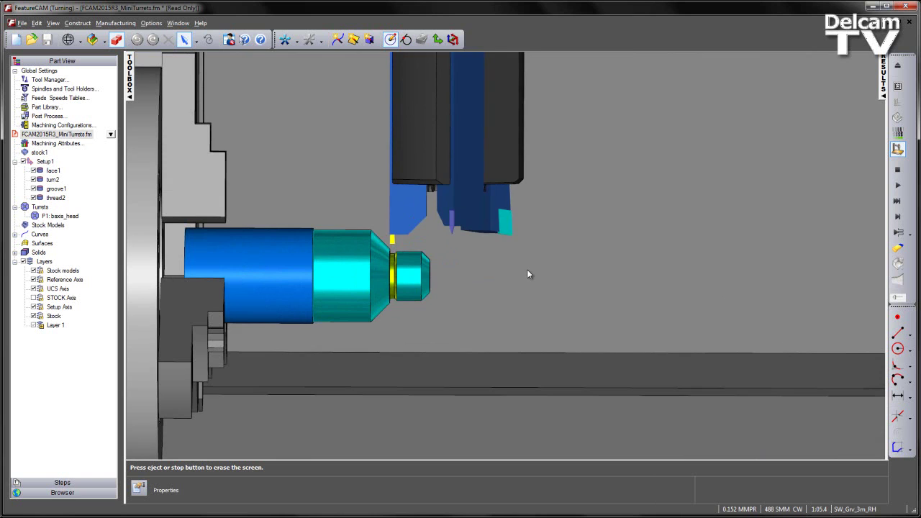
scroll(527, 269, down, 3)
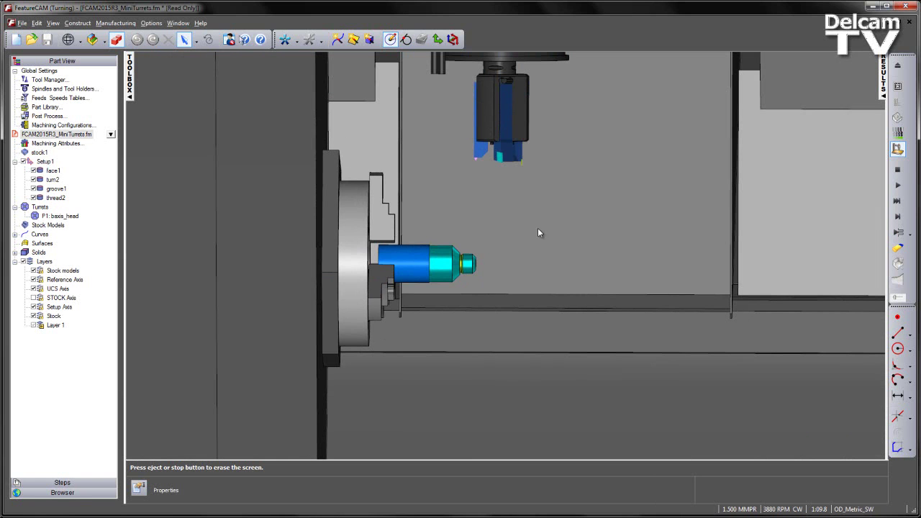
scroll(469, 180, up, 3)
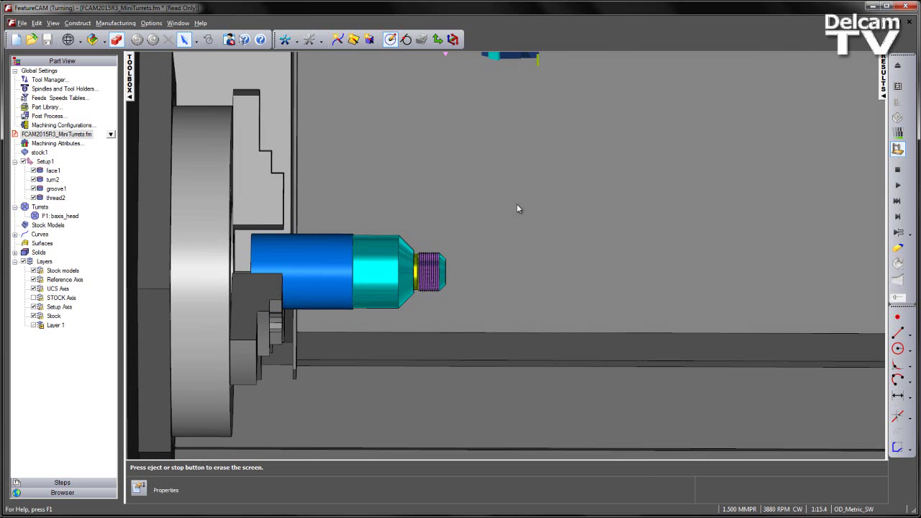
scroll(516, 206, down, 3)
middle_drag(661, 235, 560, 285)
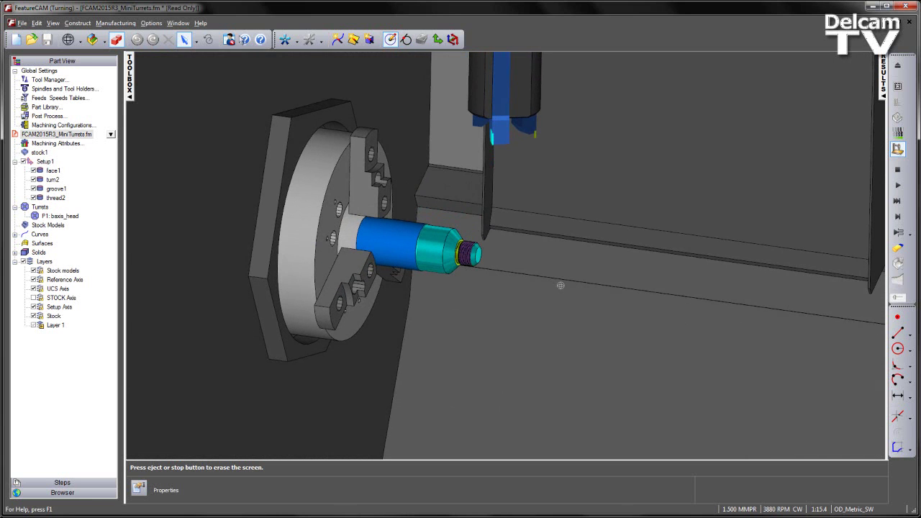